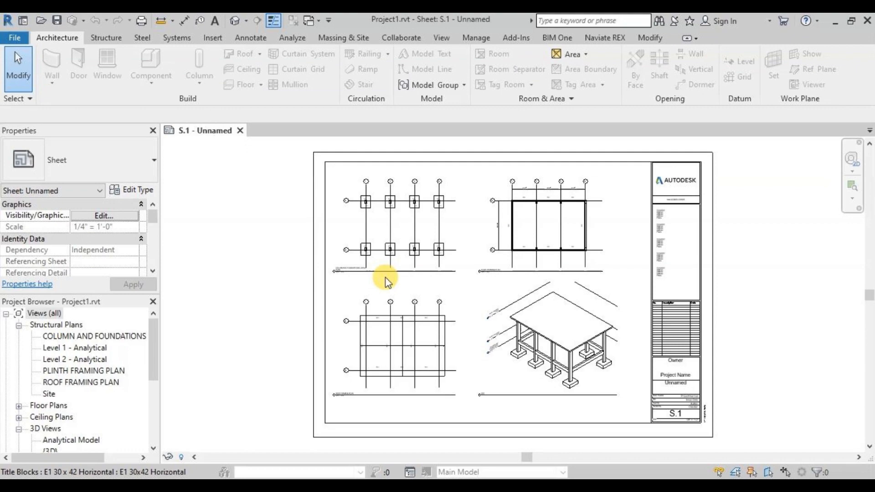
- Activate the column and foundations layout plan on the sheet and draw a building section across the footing at grids 1 and B
scroll(383, 259, "up", 6)
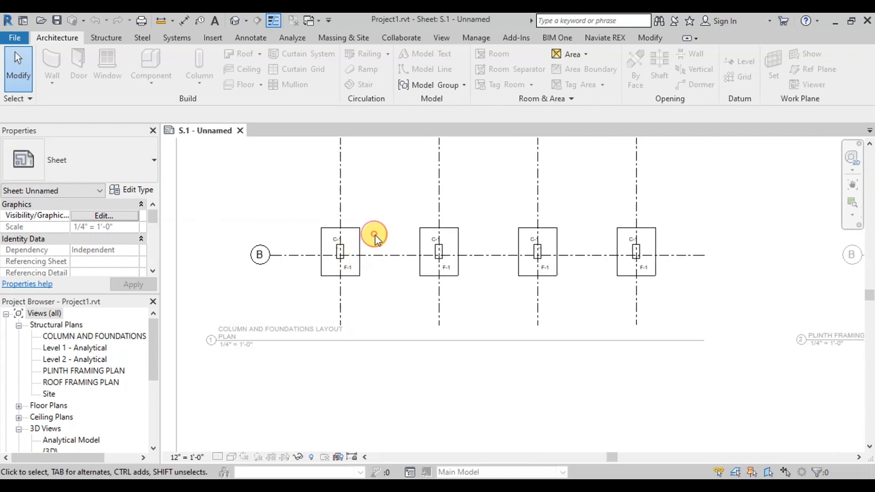
double_click(371, 234)
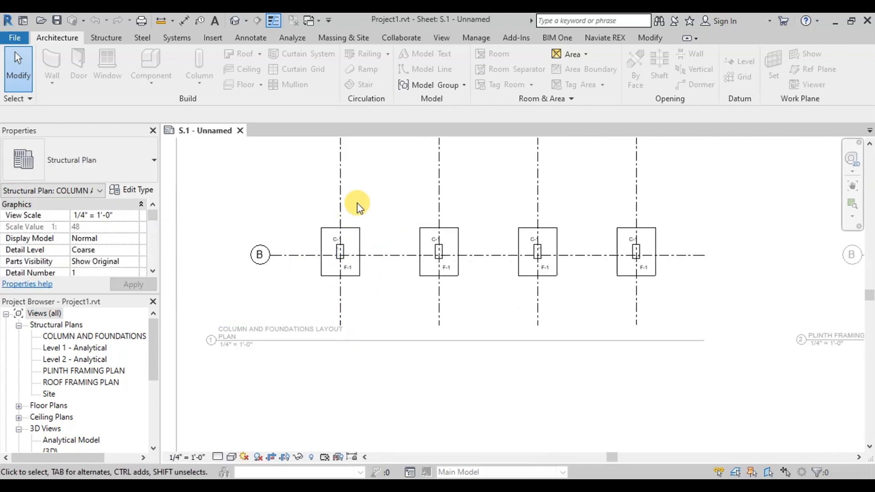
left_click(440, 38)
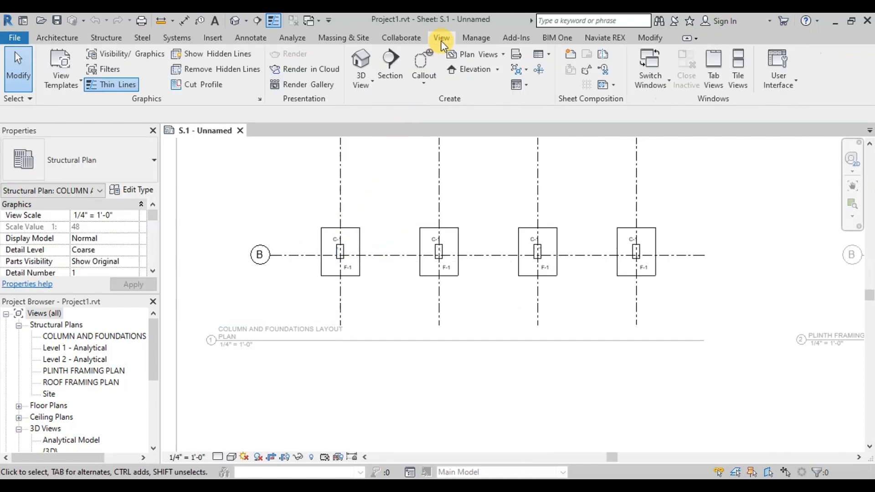
left_click(393, 69)
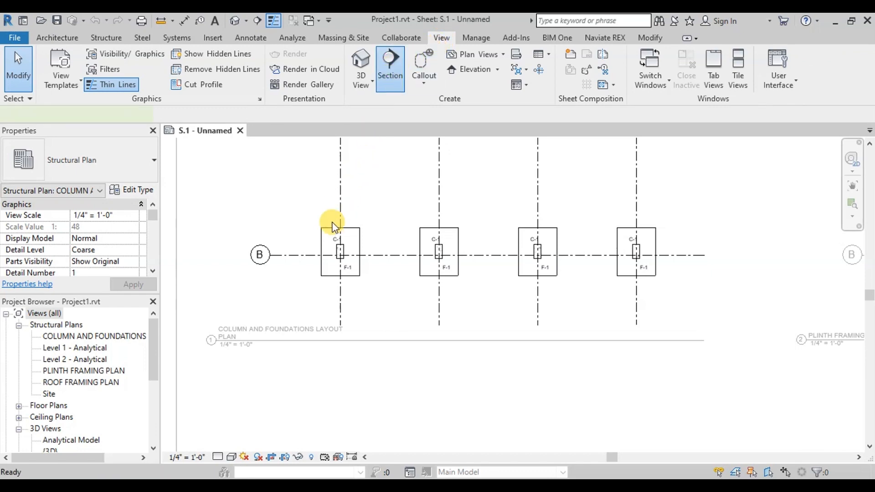
left_click(370, 247)
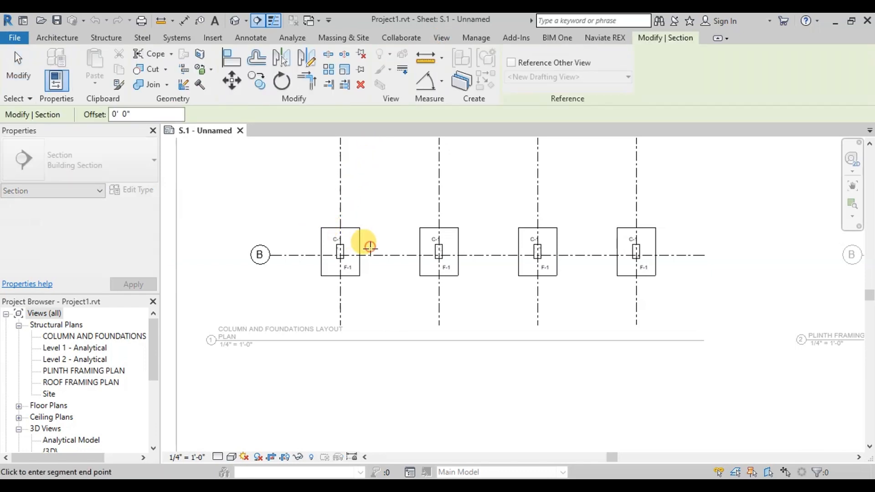
left_click(304, 246)
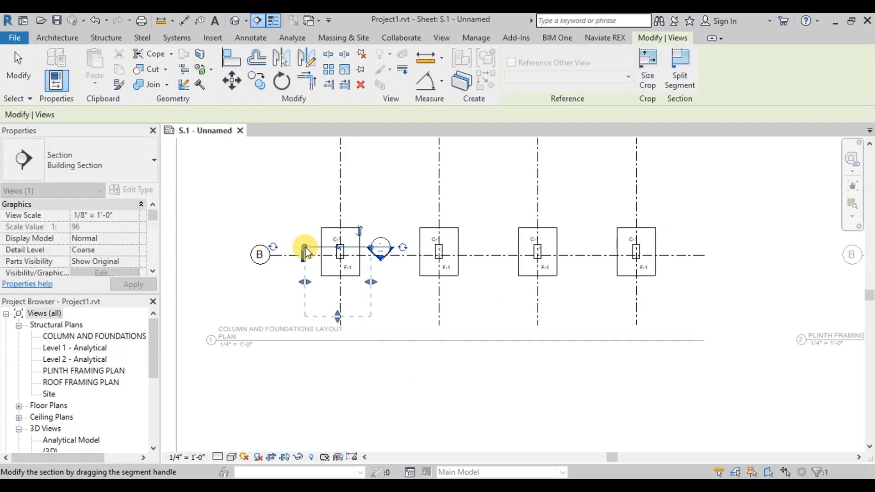
key("Escape")
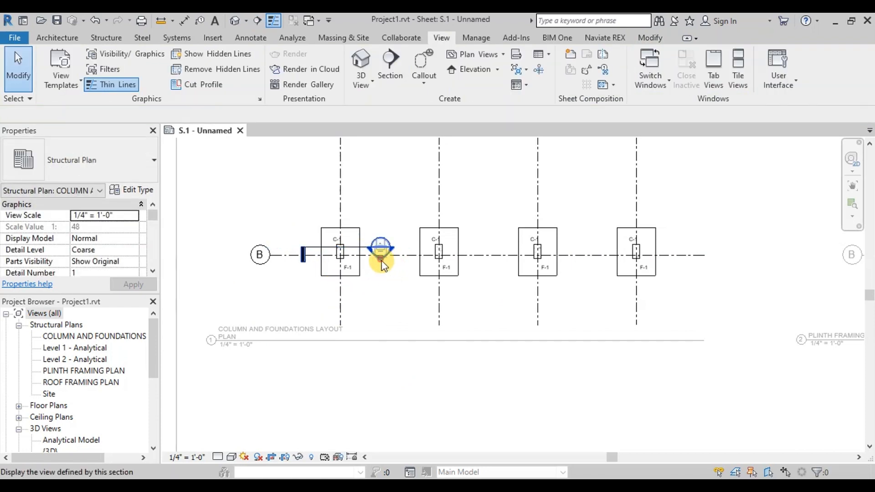
- Open the view of the new section through the footing
double_click(381, 255)
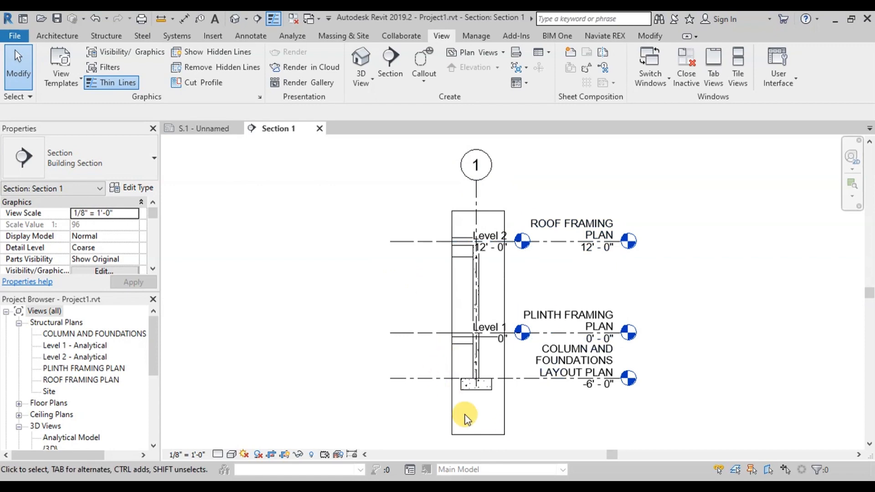
left_click(499, 435)
scroll(478, 381, "up", 5)
left_click(486, 356)
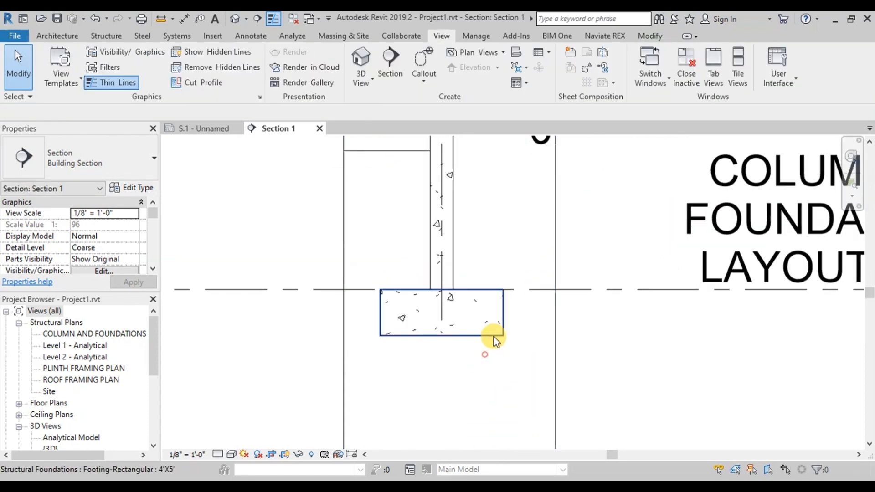
- Place a #6 rebar with shape 02 along the bottom of the footing, parallel to the work plane
left_click(495, 332)
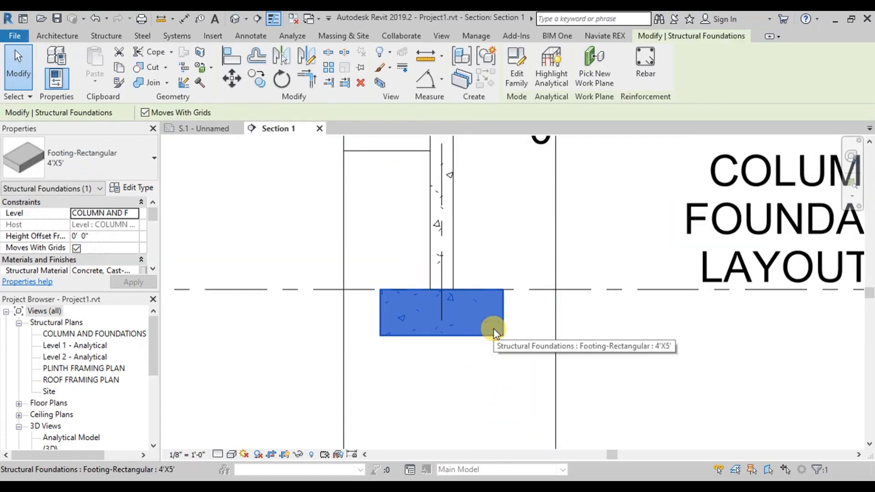
left_click(641, 64)
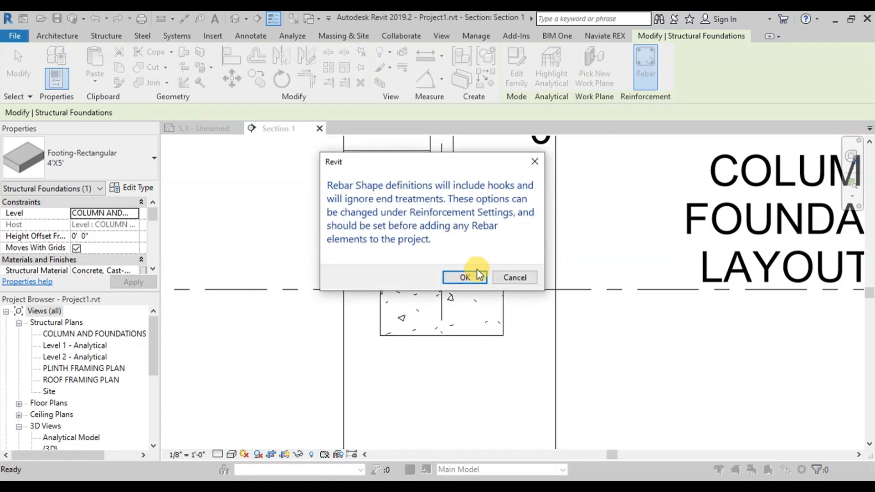
left_click(465, 277)
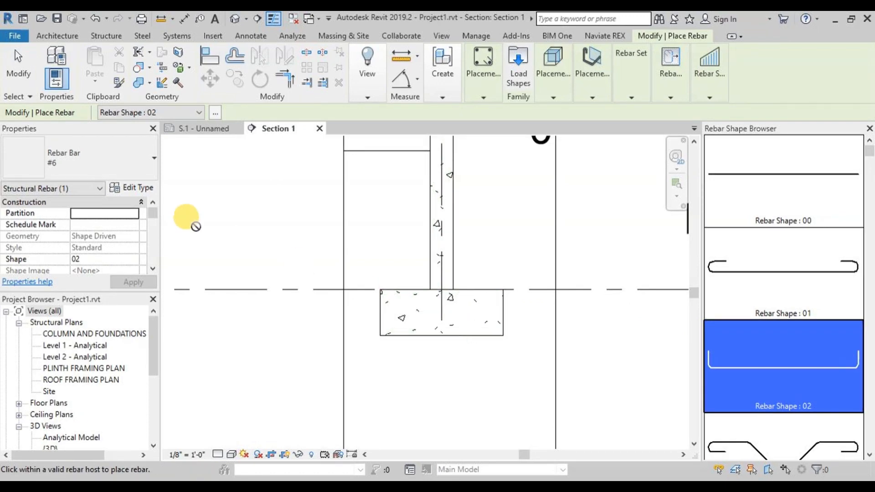
left_click(122, 171)
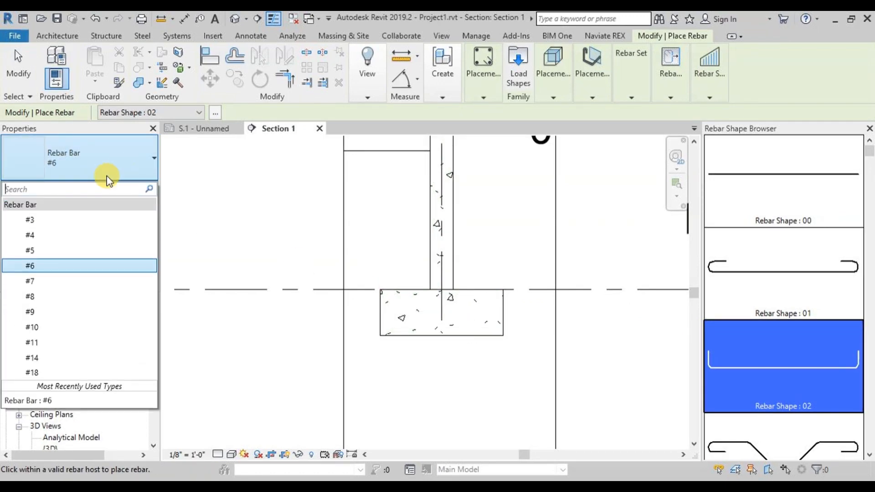
left_click(28, 267)
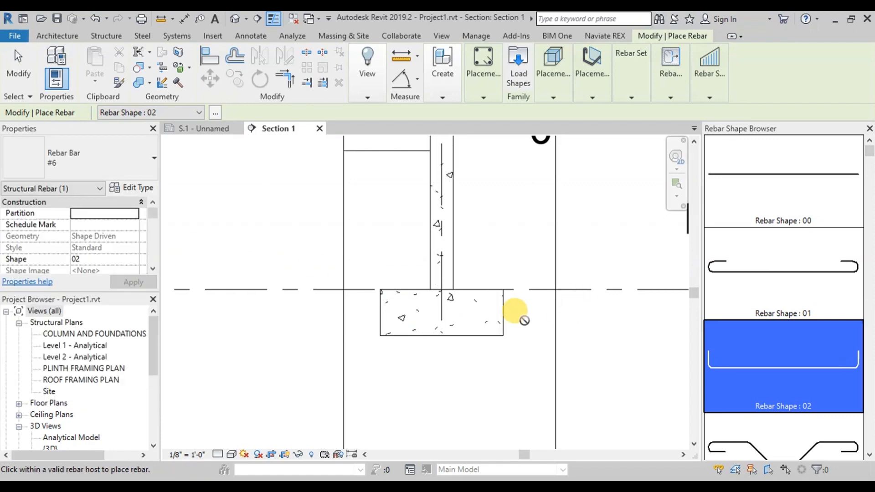
scroll(463, 325, "up", 3)
scroll(463, 325, "up", 2)
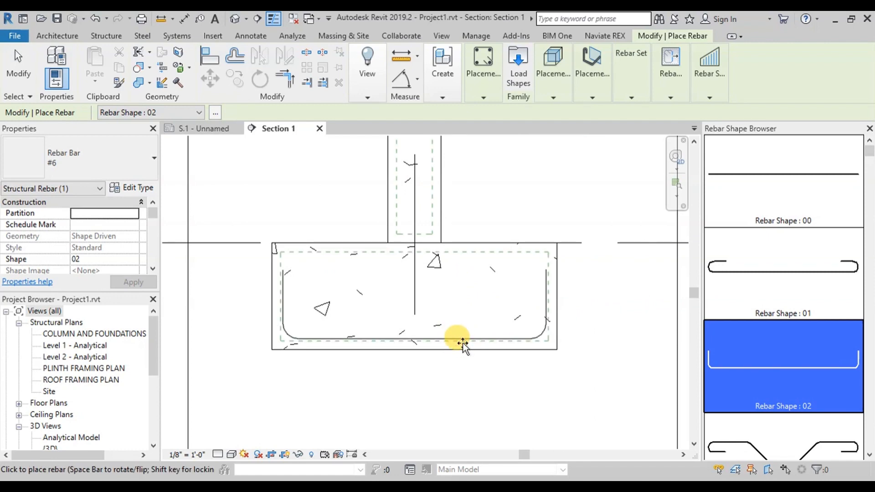
- Place a second #6 rebar with shape 02 in the footing, oriented perpendicular to cover
left_click(593, 97)
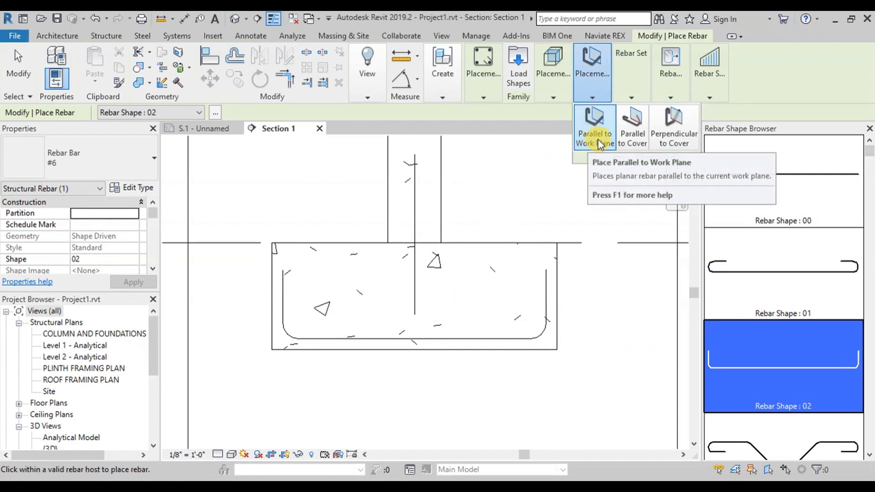
left_click(674, 134)
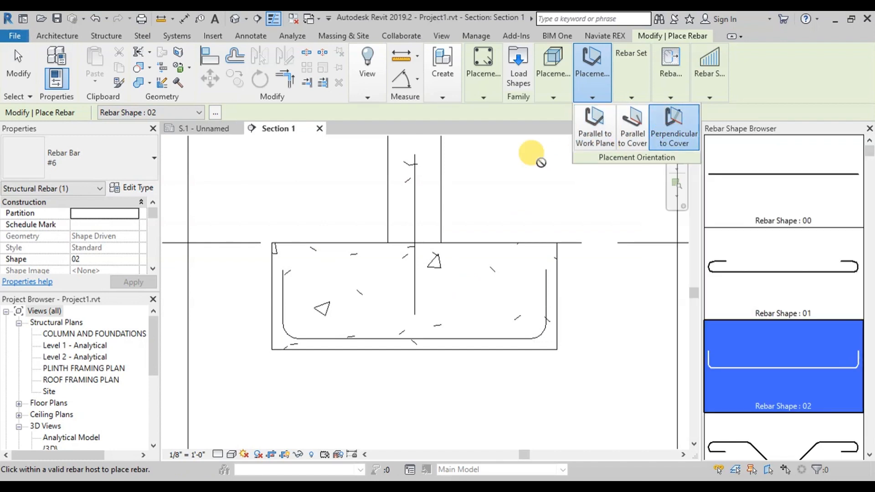
left_click(385, 337)
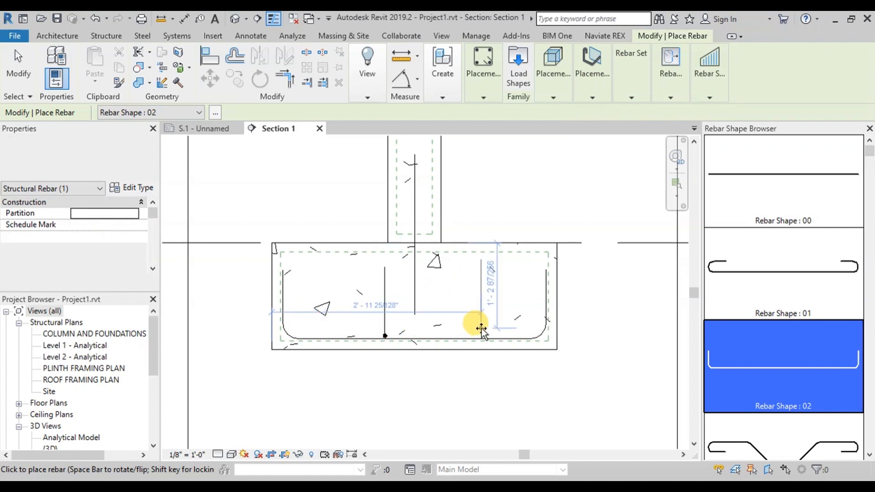
key("Escape")
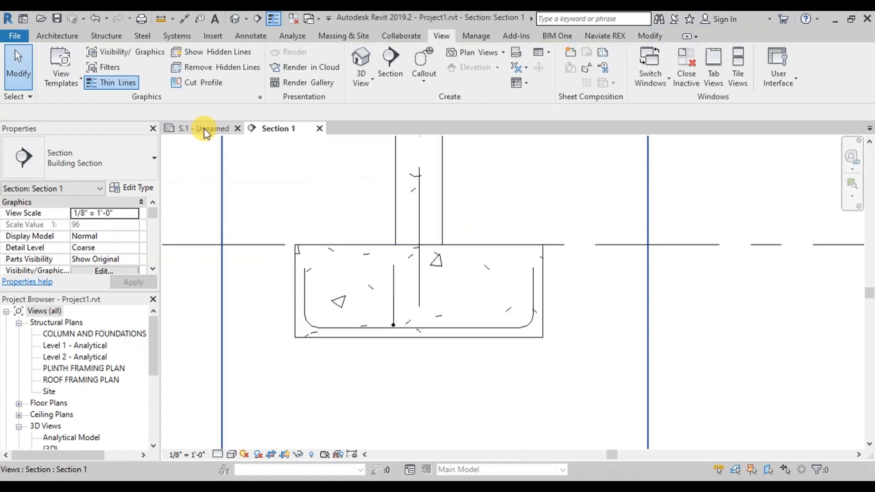
- Return to sheet S.1, activate its 3D view and set the visual style to Wireframe
left_click(205, 129)
scroll(410, 205, "down", 5)
scroll(605, 342, "down", 2)
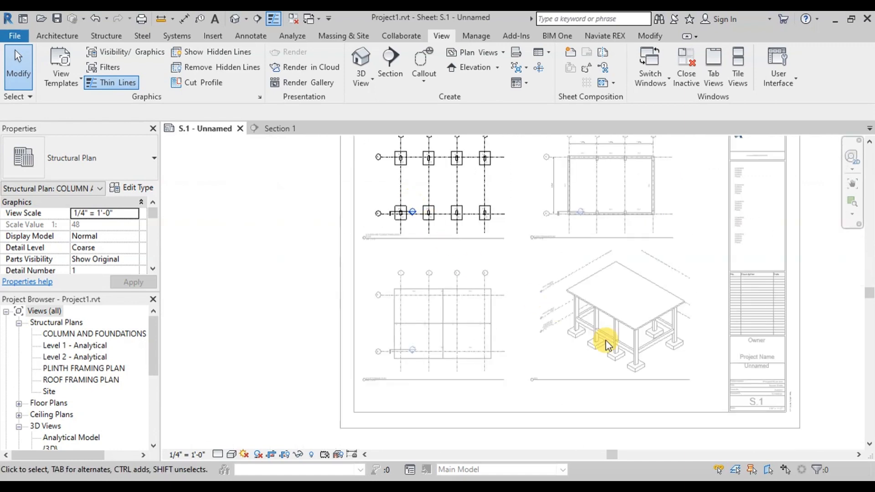
scroll(567, 352, "up", 6)
scroll(560, 327, "up", 2)
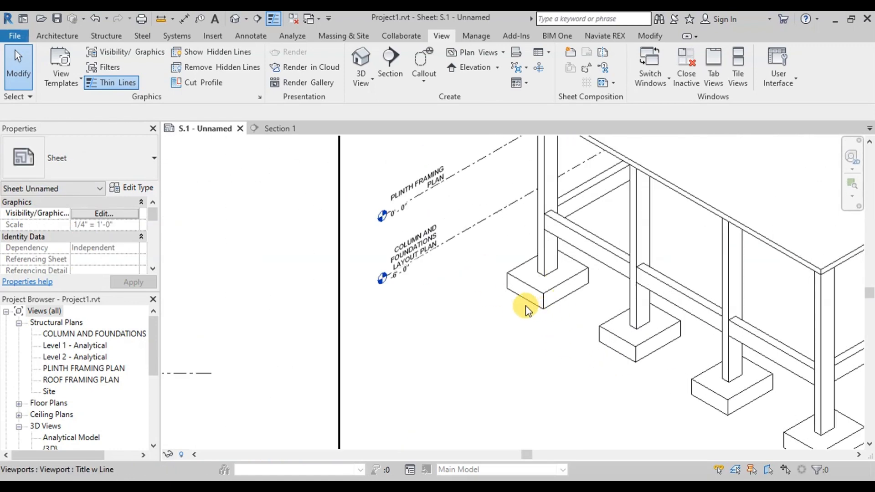
double_click(520, 326)
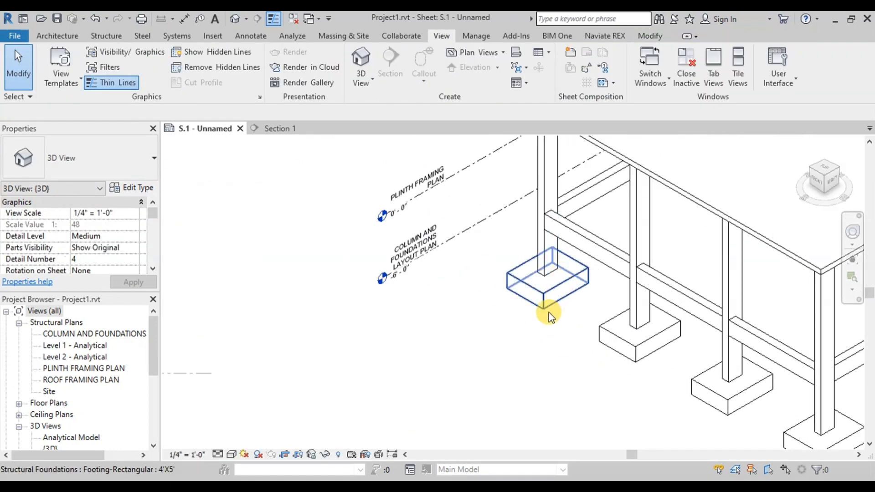
scroll(486, 269, "down", 1)
scroll(486, 269, "down", 1)
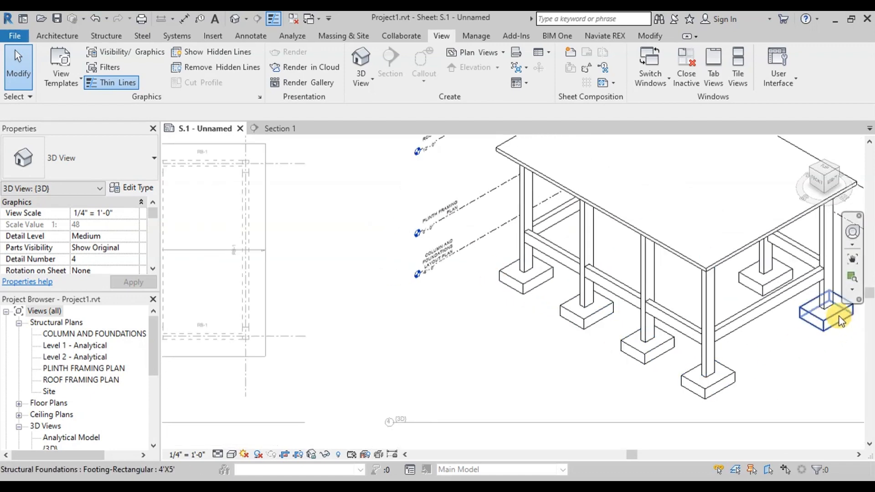
left_click(232, 454)
left_click(261, 377)
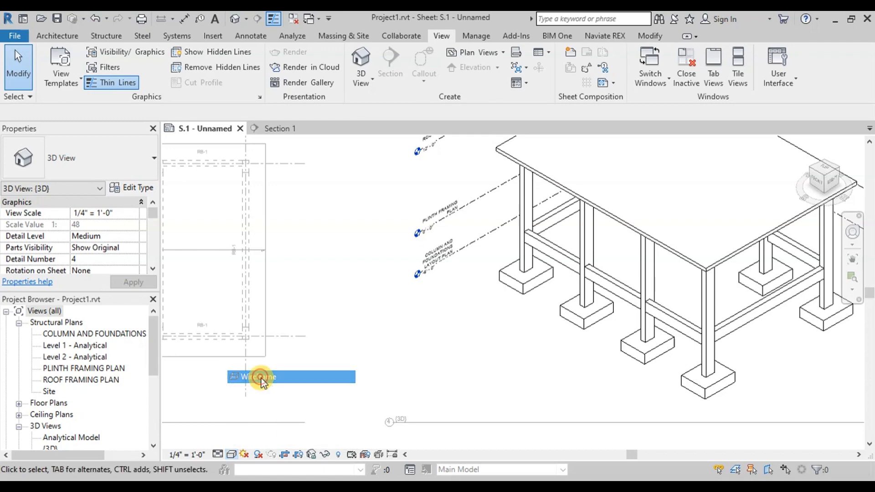
- Set the layout of the footing's lengthwise rebar to Maximum Spacing at 6"
scroll(531, 287, "up", 6)
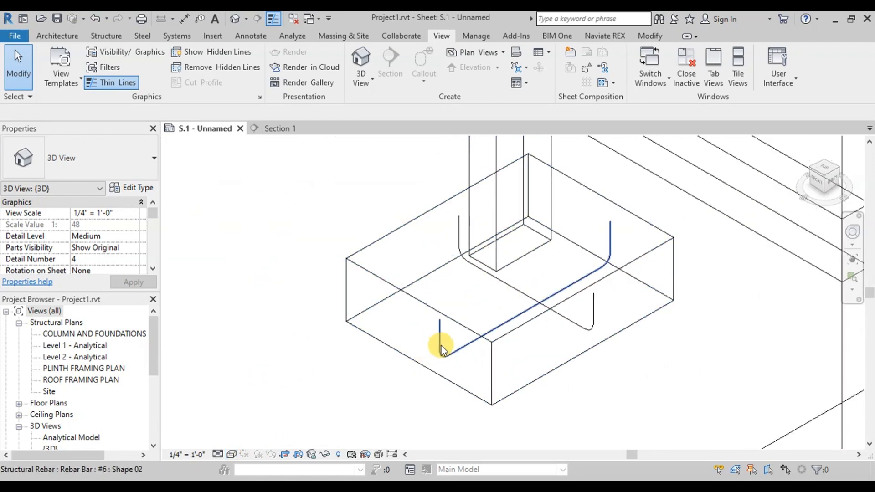
left_click(440, 347)
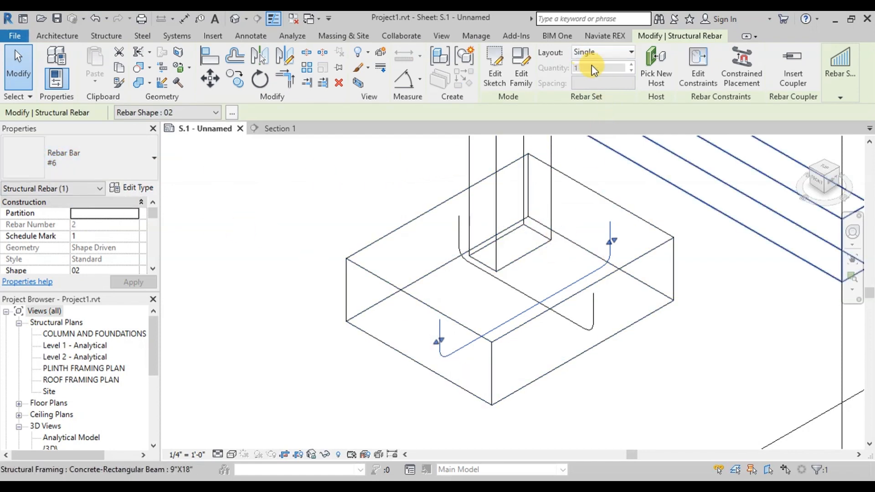
left_click(606, 56)
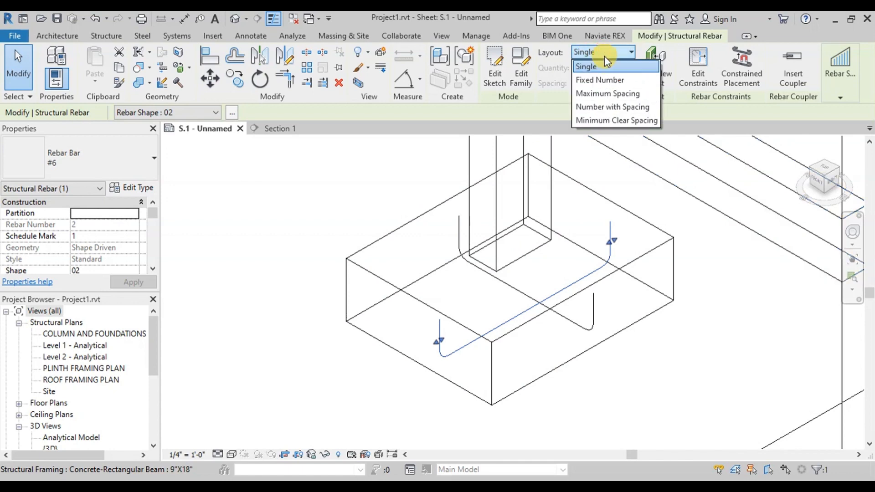
left_click(611, 94)
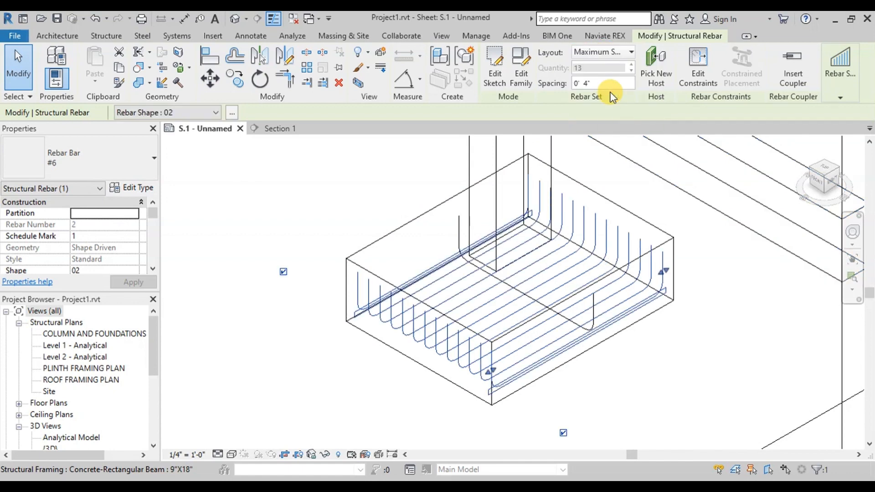
left_click(591, 84)
type("6")
key("Return")
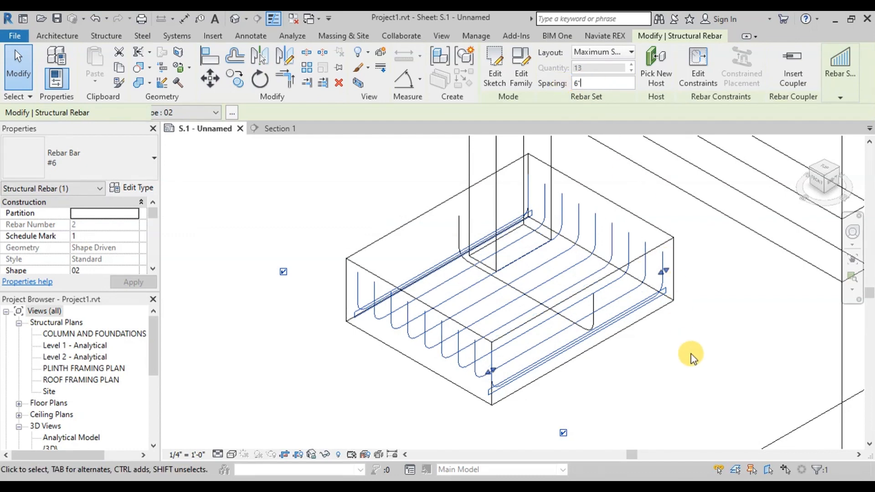
left_click(689, 356)
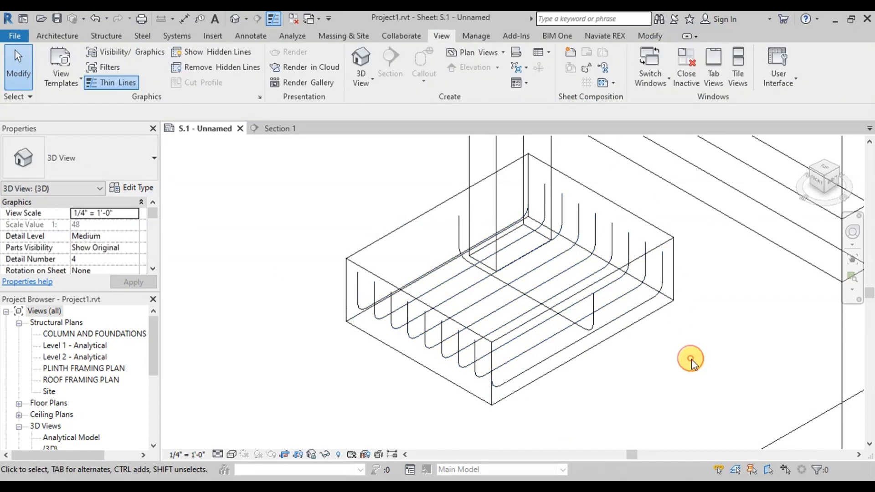
- Set the layout of the footing's crosswise rebar to Maximum Spacing at 6"
left_click(598, 323)
left_click(600, 52)
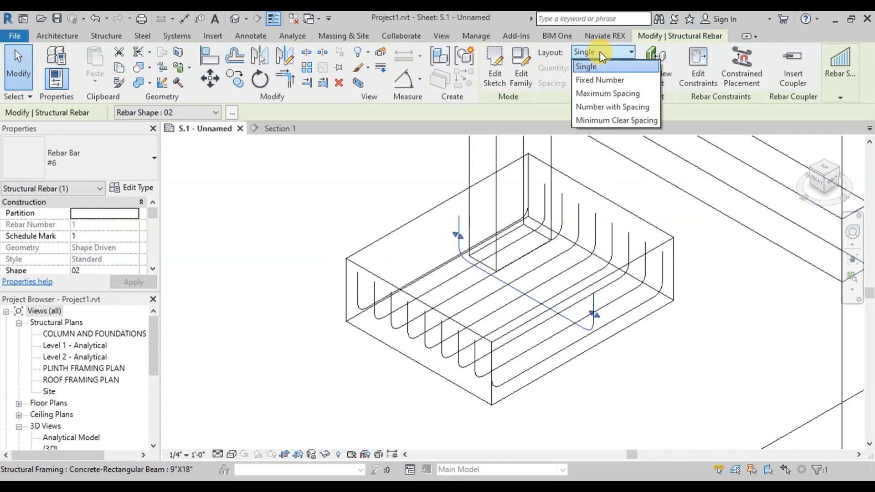
left_click(601, 91)
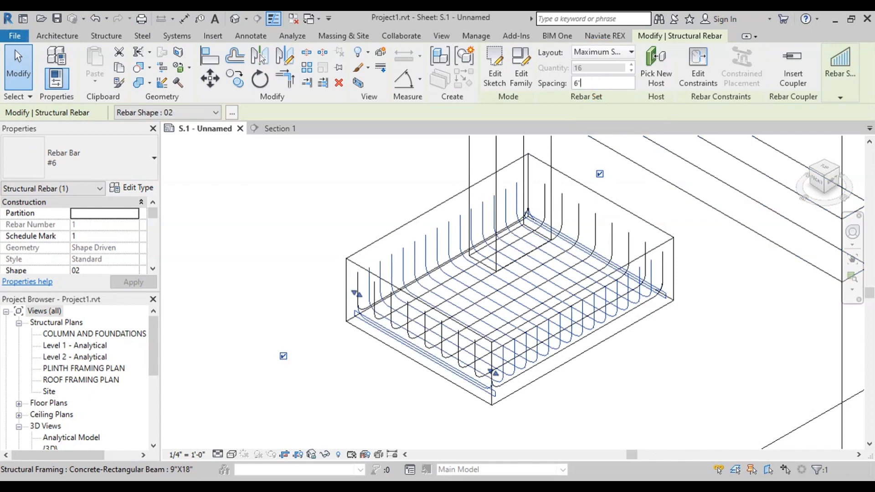
key("Escape")
- Leave the 3D view on sheet S.1 and activate the Column and Foundations Layout Plan view
scroll(355, 291, "down", 6)
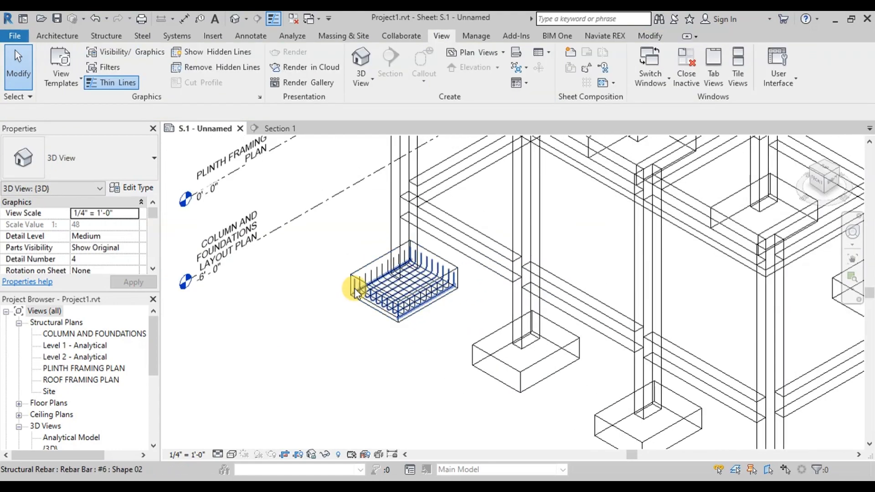
scroll(354, 290, "down", 8)
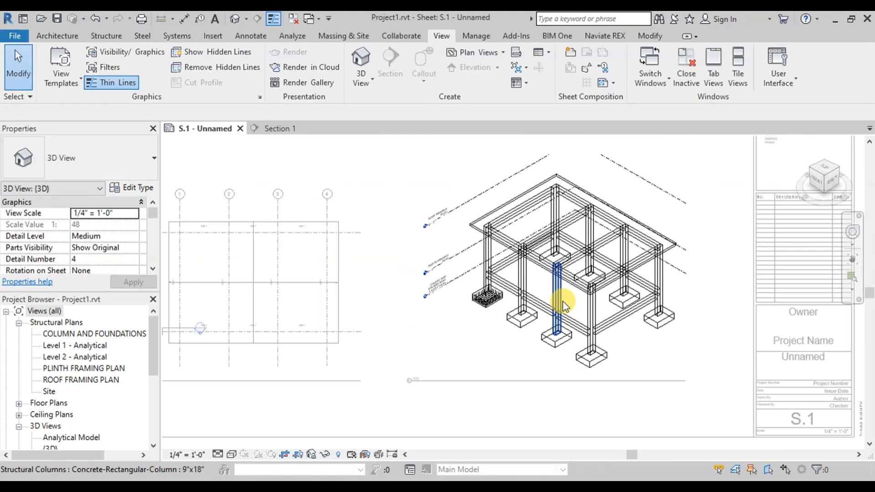
double_click(406, 202)
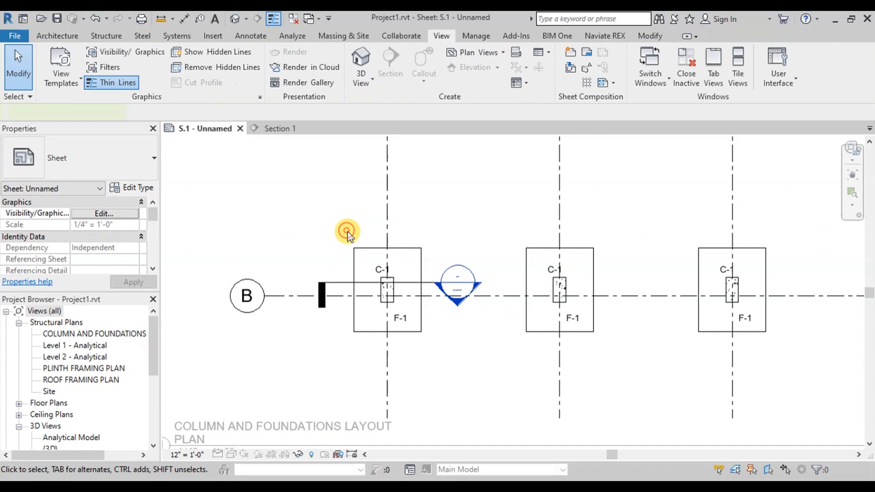
double_click(348, 232)
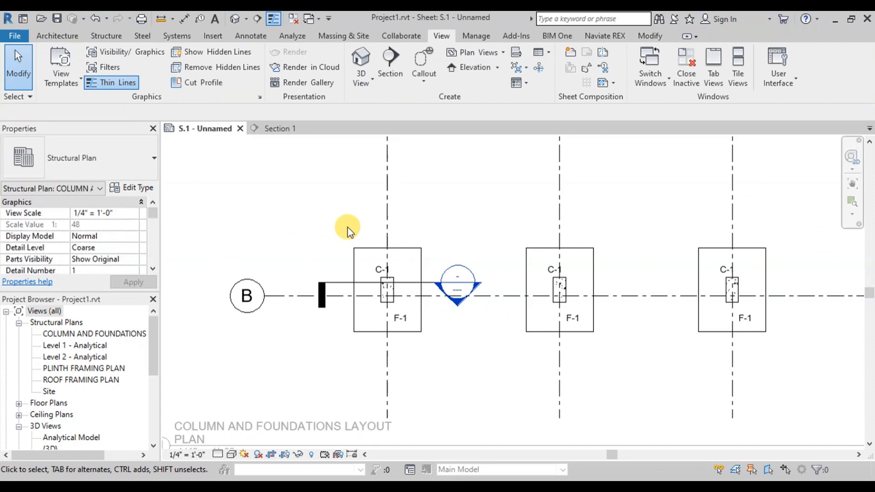
- Filter the footing at grids 1 and B to its structural rebar and copy it to the footings at grids 2, 3 and 4 along grid B
left_click_drag(346, 224, 432, 353)
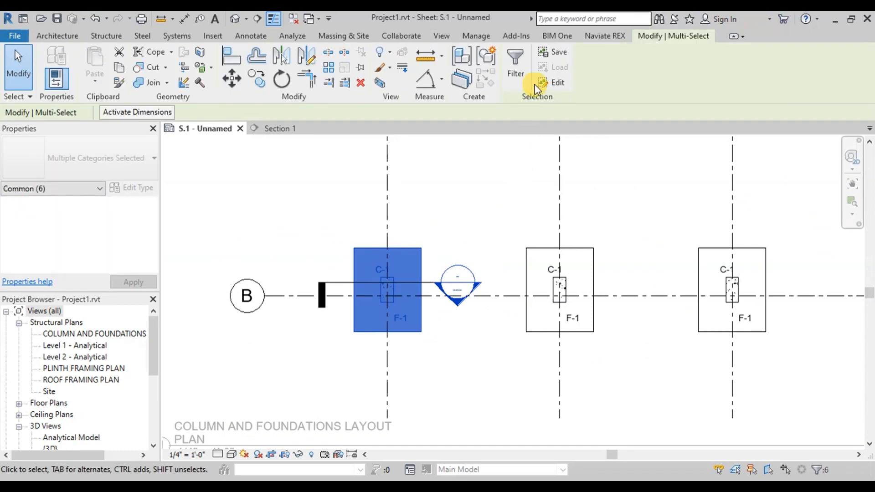
left_click(519, 71)
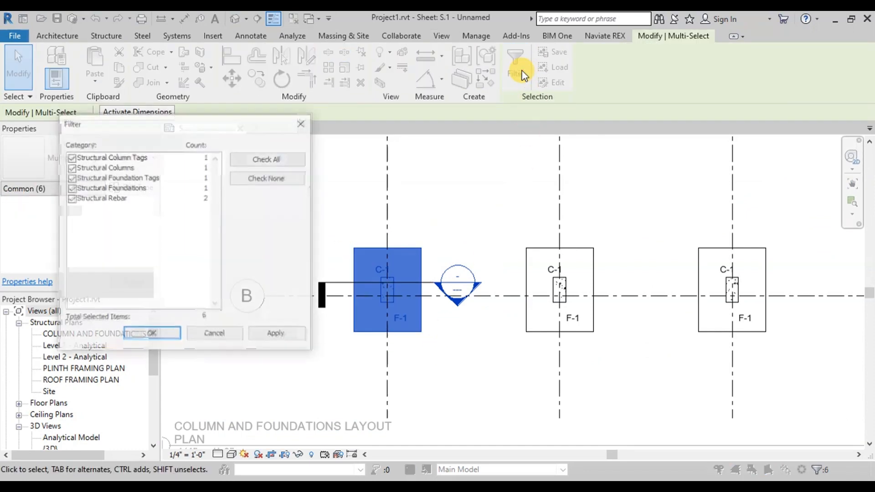
left_click(280, 178)
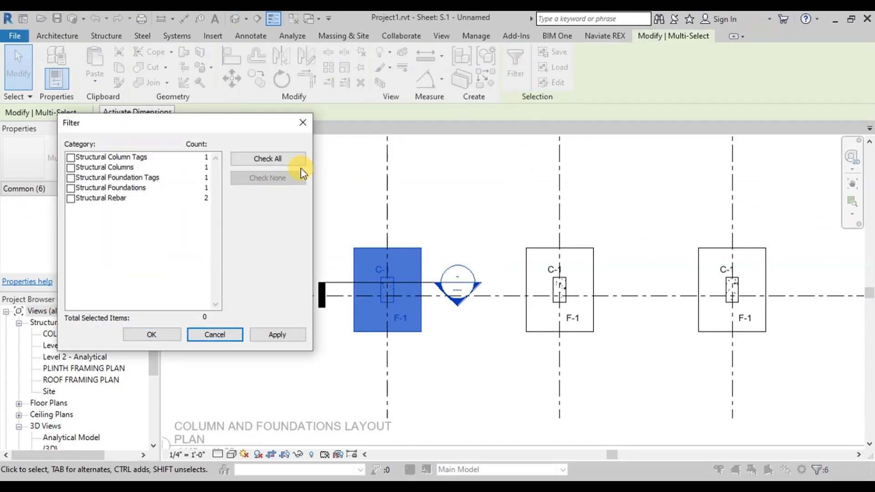
left_click(72, 200)
left_click(166, 334)
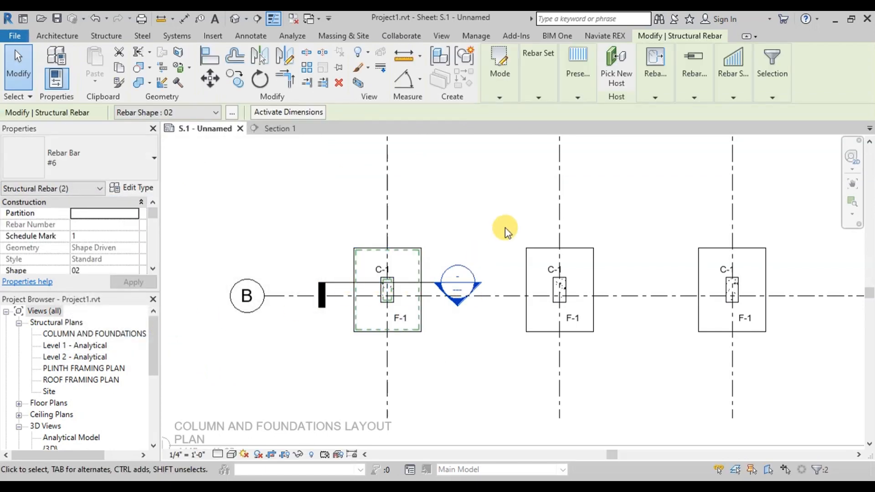
left_click(232, 76)
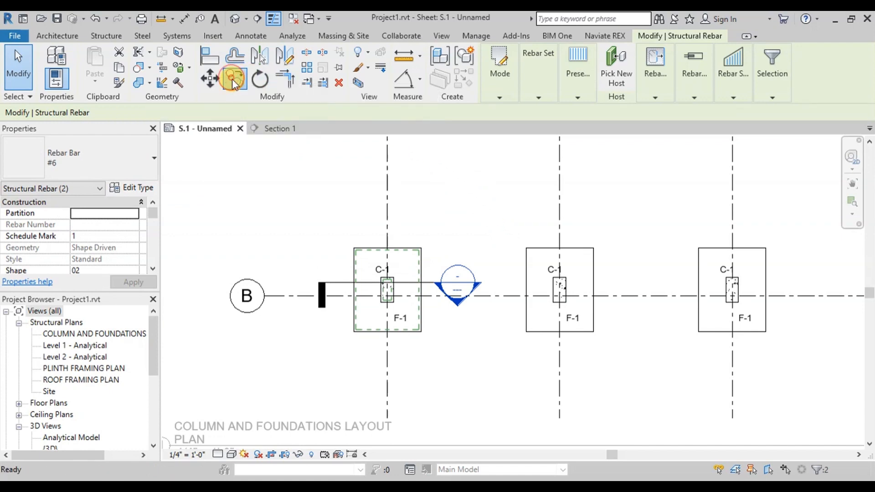
left_click(421, 248)
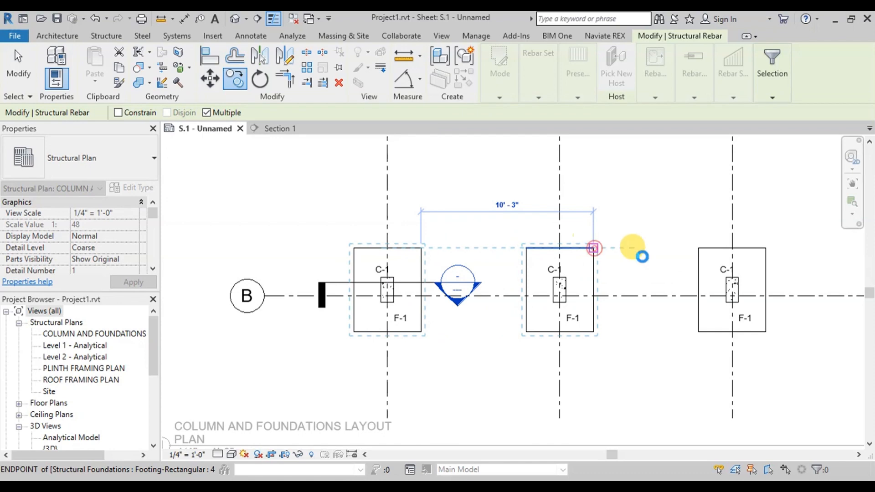
left_click(766, 249)
scroll(406, 247, "down", 6)
scroll(654, 247, "up", 4)
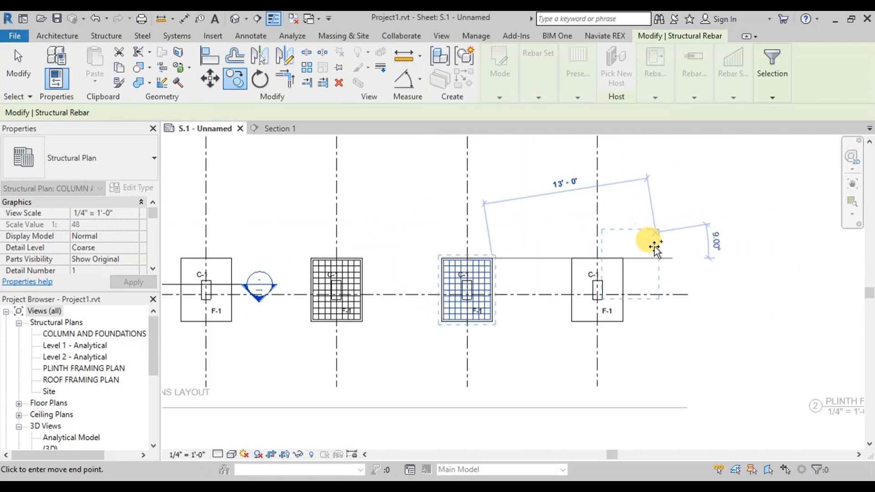
scroll(655, 247, "up", 3)
left_click(597, 263)
- Continue copying the rebar to the four footings along grid A, from grid 4 to grid 1, and end the Copy command
scroll(581, 330, "down", 4)
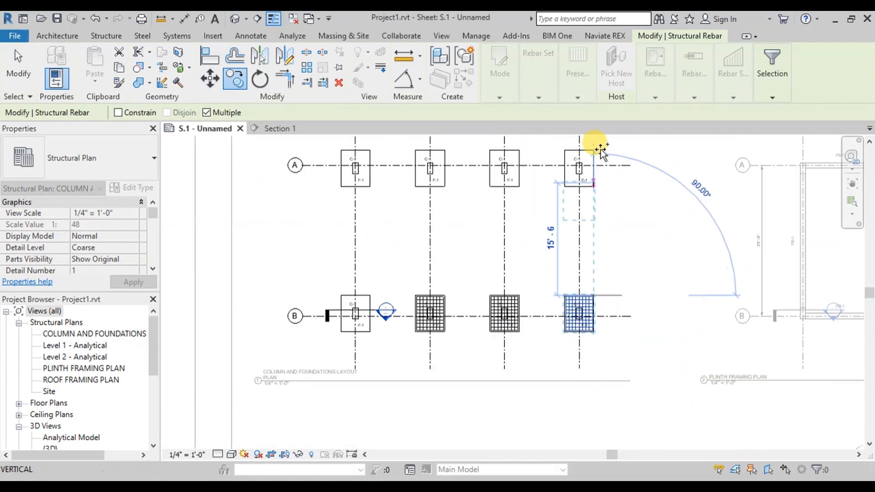
scroll(598, 152, "up", 4)
left_click(594, 153)
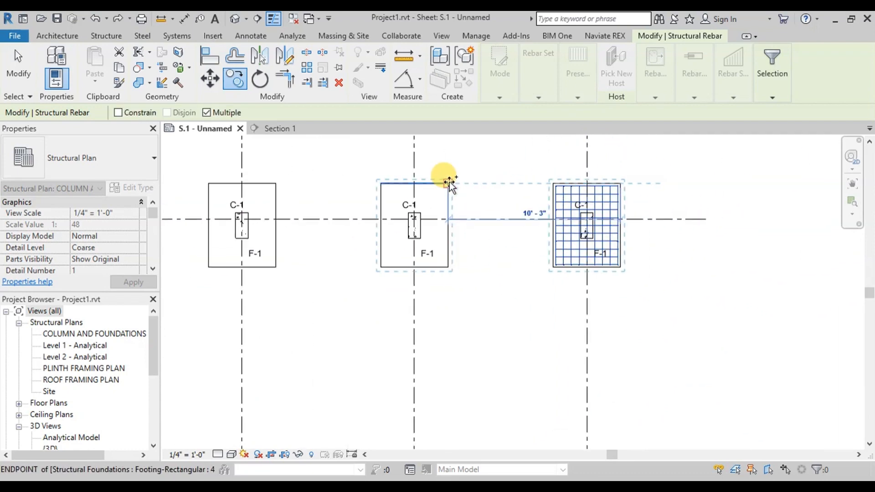
left_click(449, 183)
scroll(587, 196, "down", 2)
scroll(337, 184, "up", 3)
left_click(366, 191)
scroll(524, 203, "down", 1)
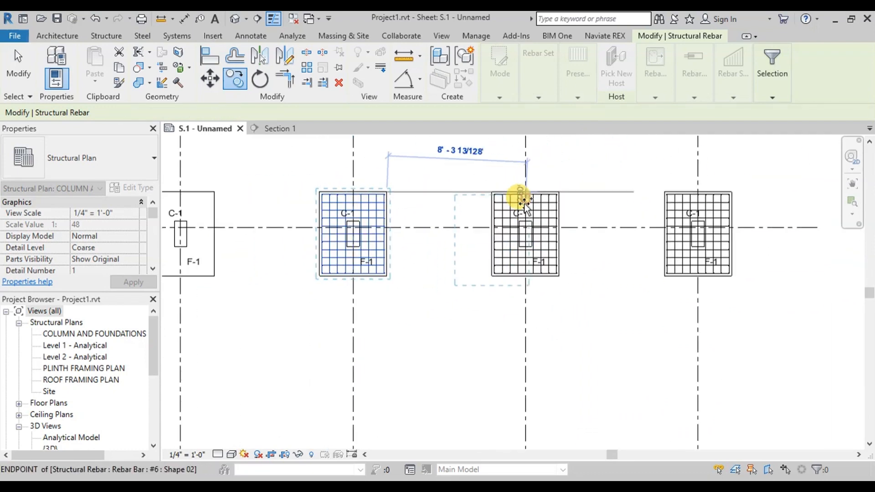
middle_click_drag(203, 188, 326, 192)
left_click(337, 192)
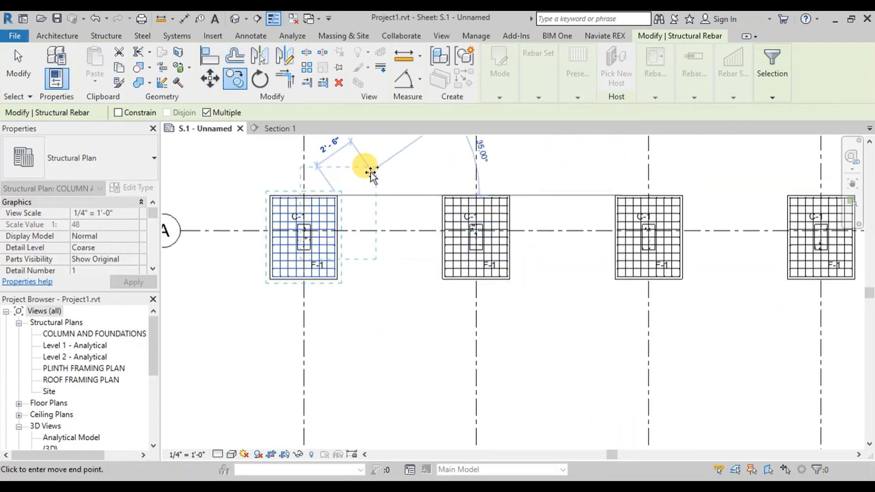
key("Escape")
key("Escape")
scroll(377, 191, "down", 3)
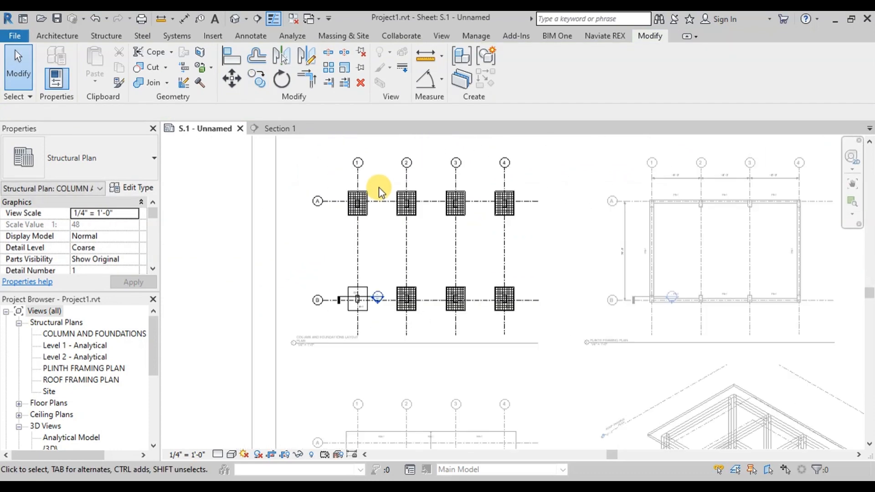
- Filter all footings to their structural rebar and enable View unobscured for it in the Column and Foundations structural plan
scroll(385, 401, "up", 5)
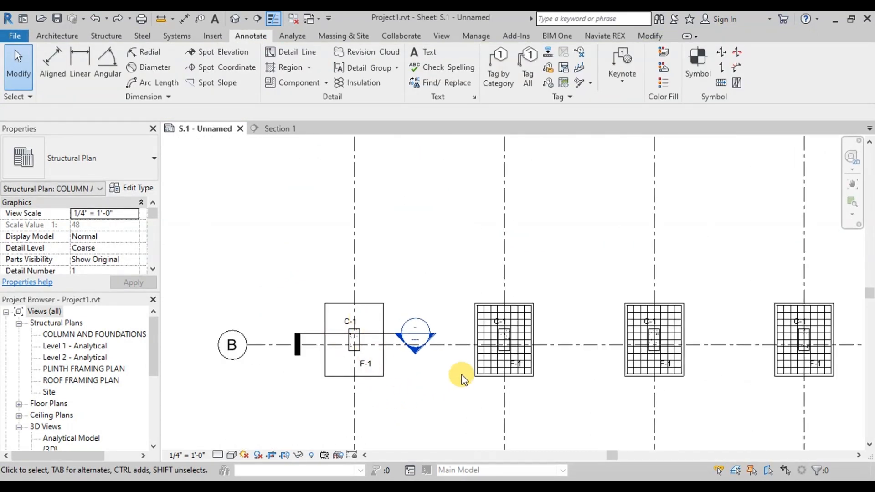
scroll(390, 387, "down", 2)
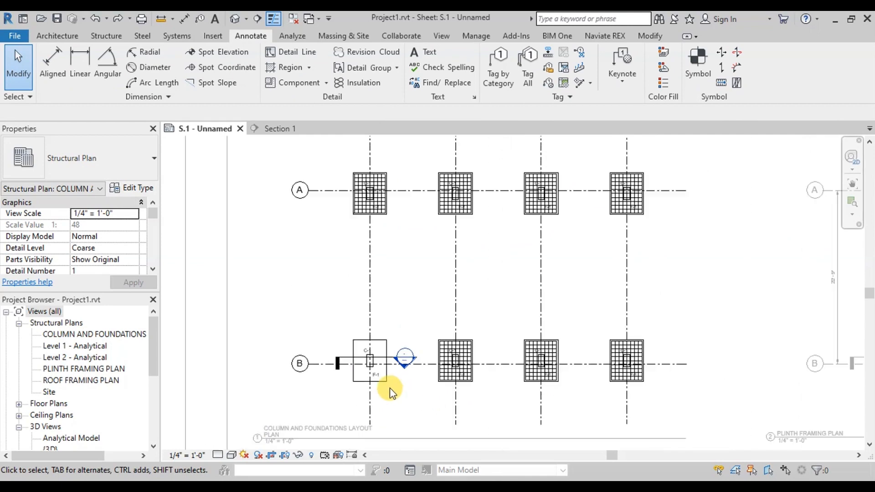
left_click_drag(334, 156, 683, 436)
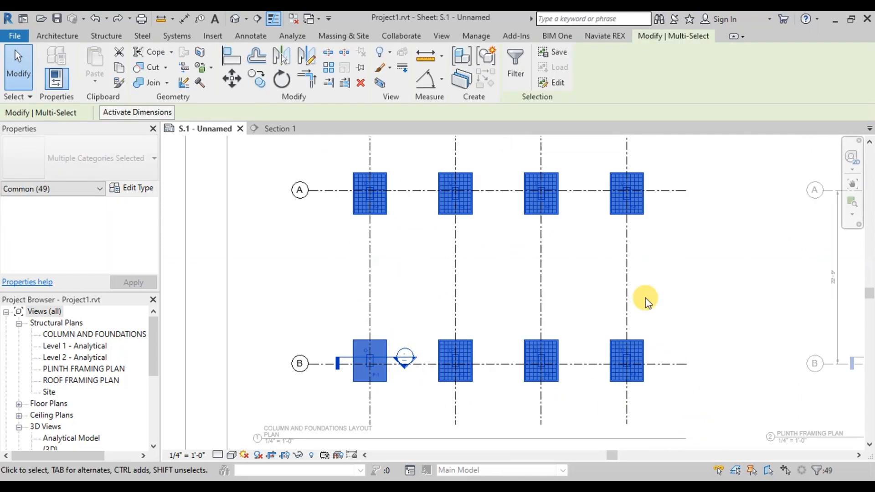
left_click(515, 66)
left_click(269, 178)
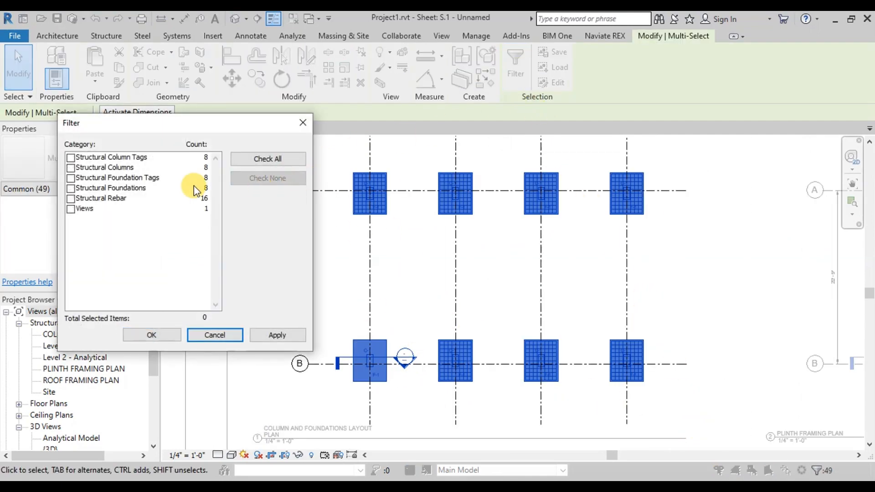
left_click(72, 199)
left_click(160, 337)
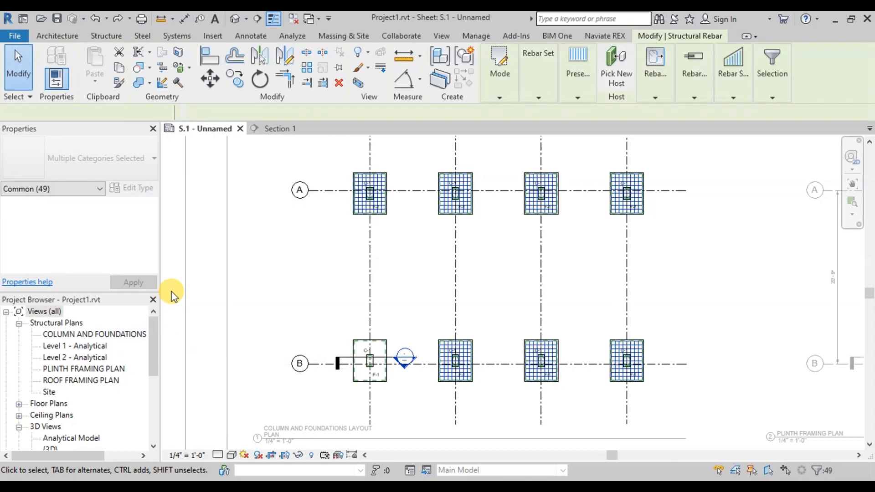
scroll(127, 226, "down", 3)
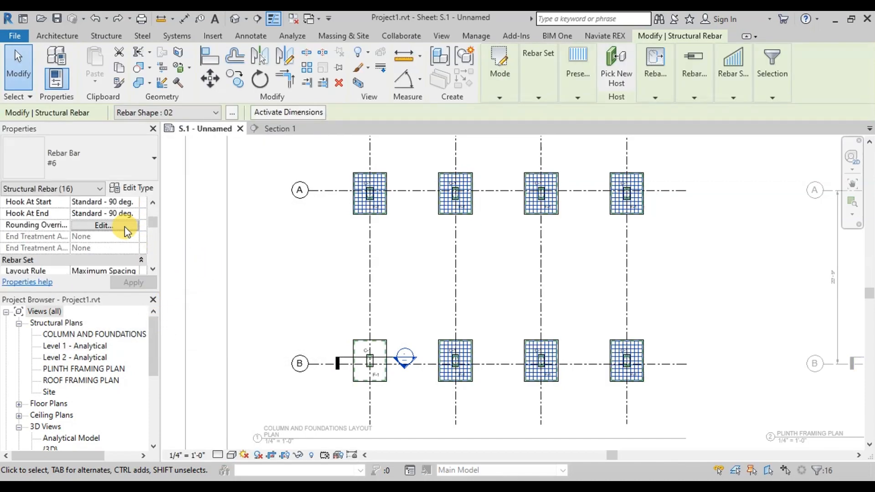
scroll(128, 231, "down", 1)
scroll(128, 230, "up", 1)
scroll(127, 230, "down", 3)
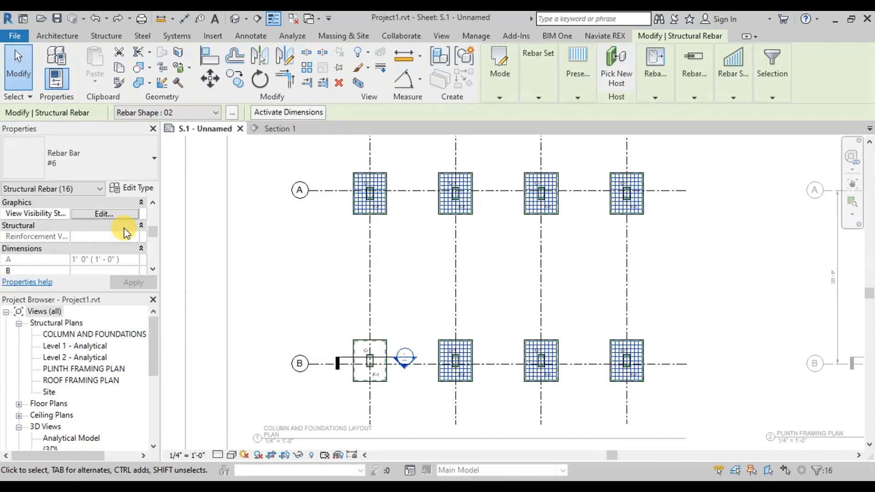
left_click(99, 214)
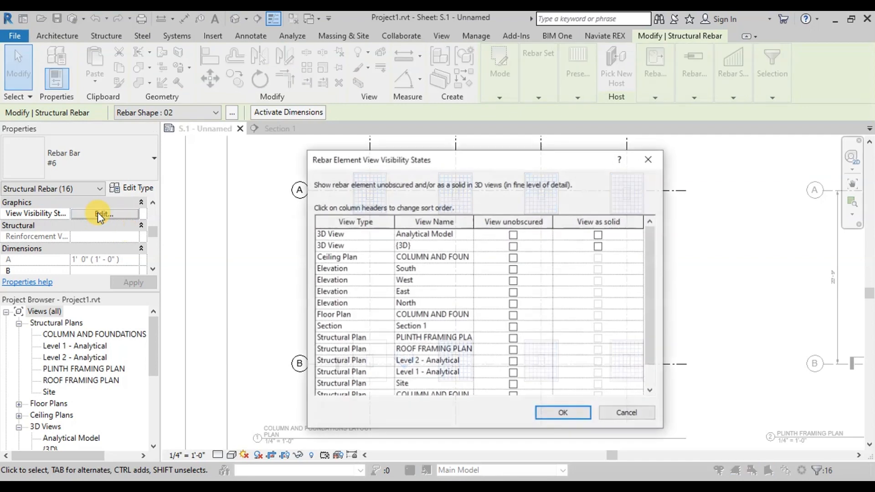
left_click_drag(649, 278, 651, 308)
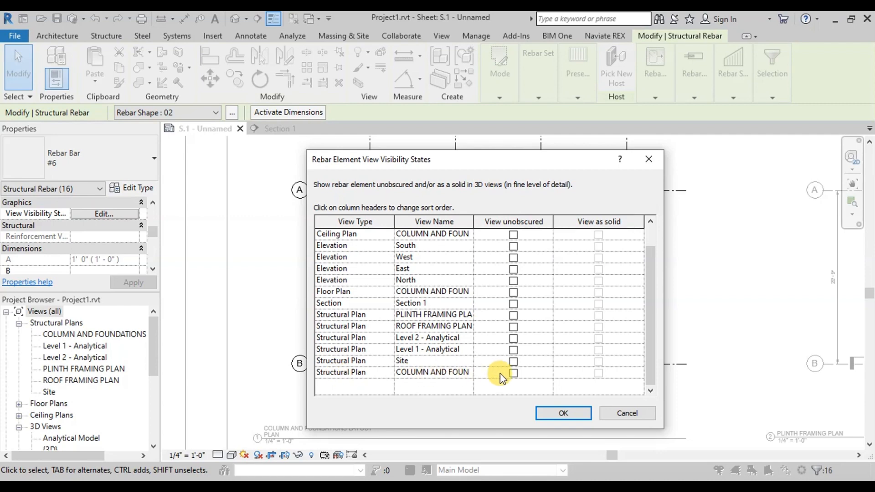
left_click(514, 373)
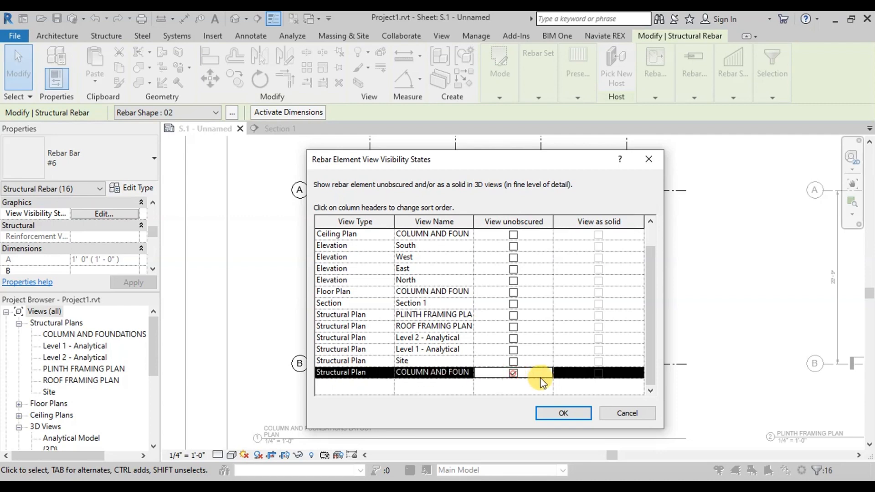
left_click(564, 414)
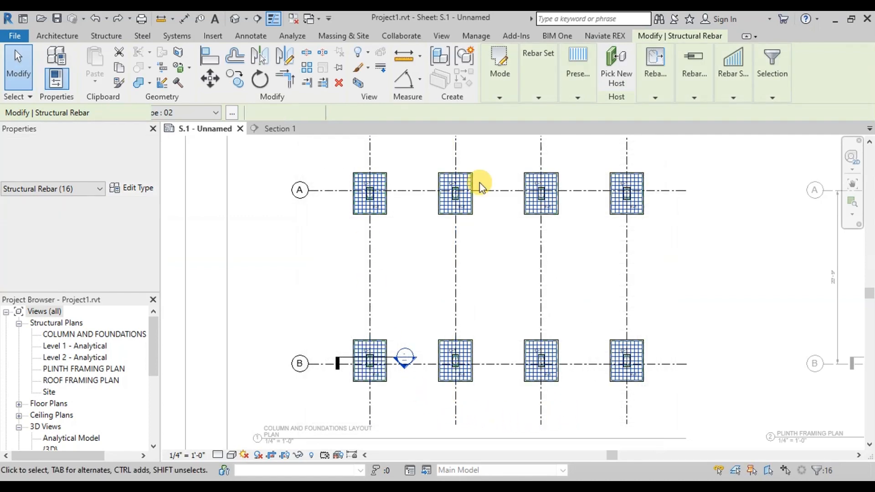
left_click(665, 399)
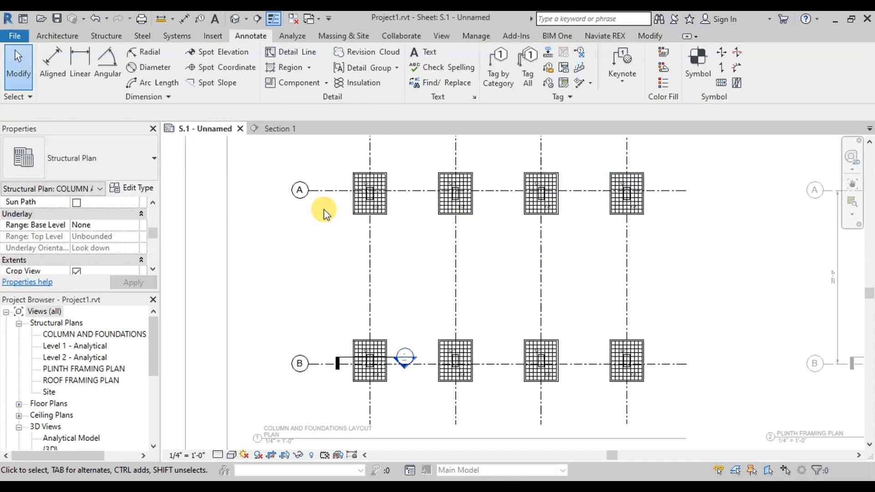
- Filter all footings to structural rebar again, disable View unobscured for the Column and Foundations structural plan, and deactivate the view
scroll(389, 383, "up", 5)
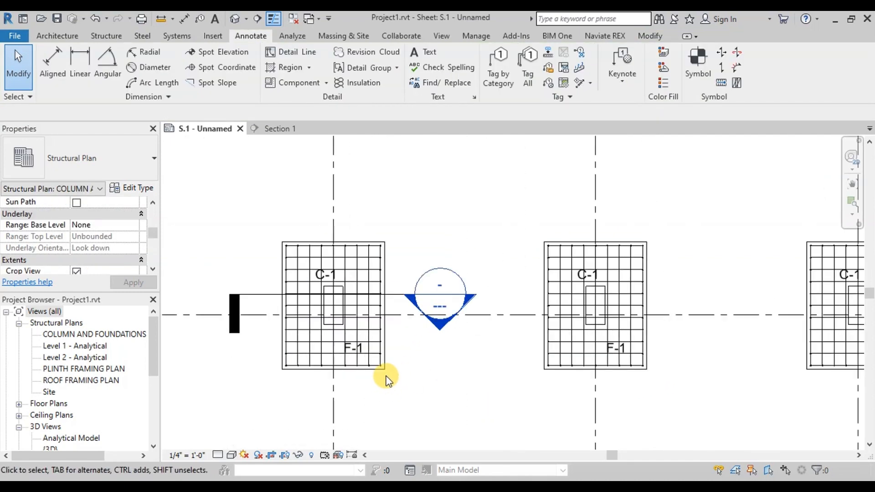
scroll(329, 387, "down", 5)
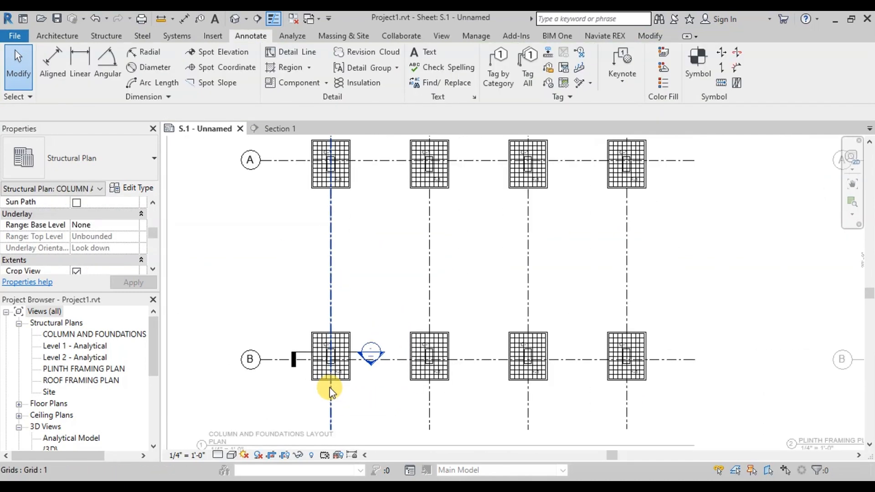
scroll(329, 388, "down", 2)
left_click_drag(303, 180, 597, 416)
left_click(516, 66)
left_click(292, 177)
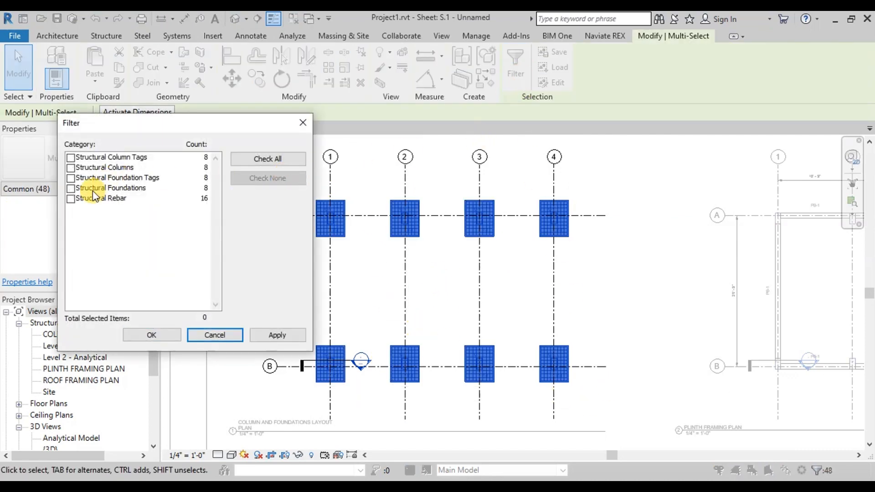
left_click(71, 198)
left_click(152, 335)
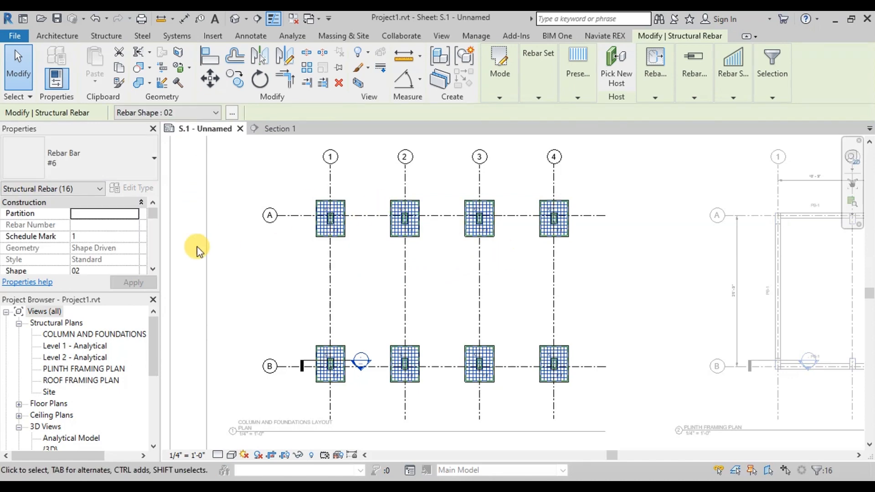
scroll(132, 250, "down", 4)
left_click(120, 215)
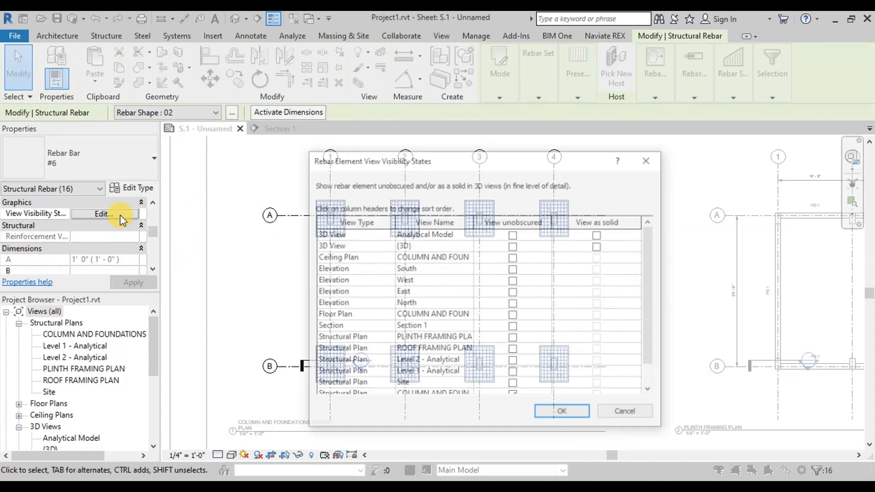
scroll(648, 302, "down", 2)
left_click(513, 374)
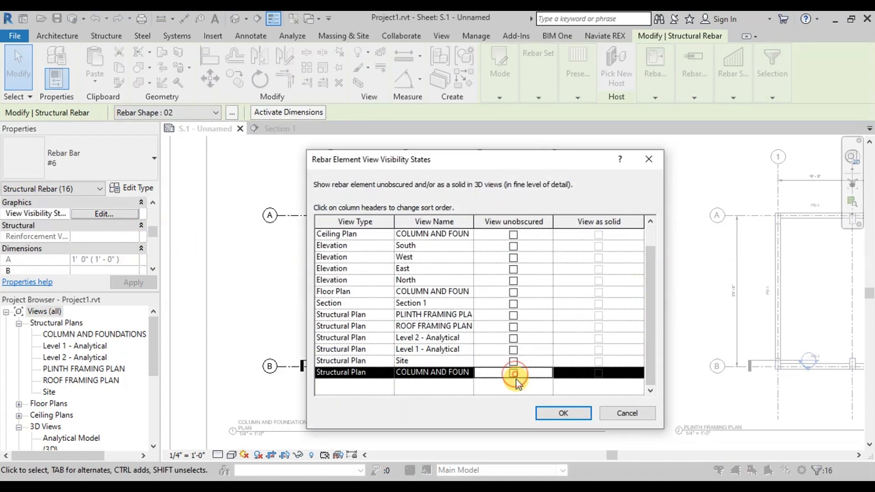
left_click(553, 413)
left_click(612, 311)
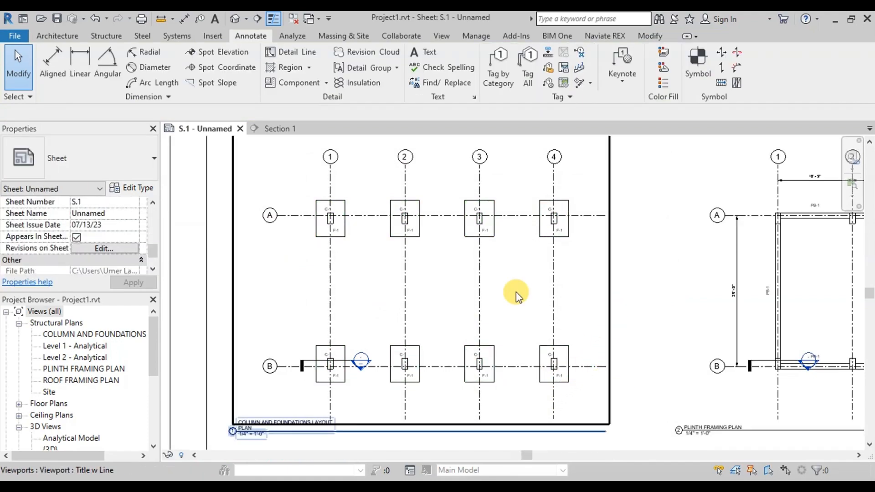
- Examine the copied footing rebar in the 3D view on sheet S.1
scroll(358, 214, "down", 5)
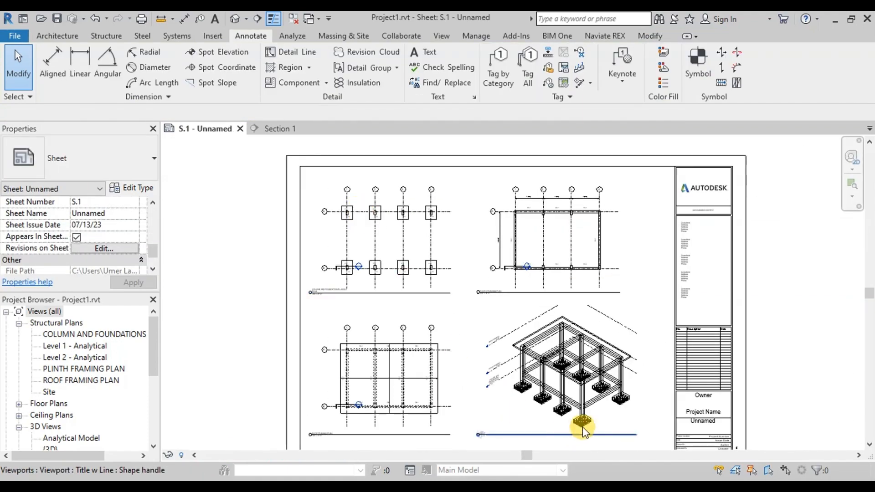
scroll(583, 426, "up", 5)
scroll(513, 373, "down", 4)
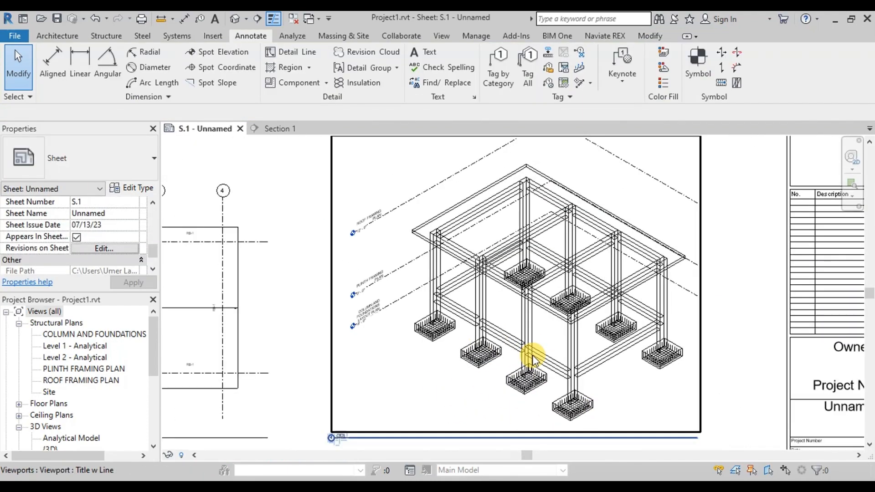
scroll(322, 162, "up", 2)
scroll(370, 432, "down", 1)
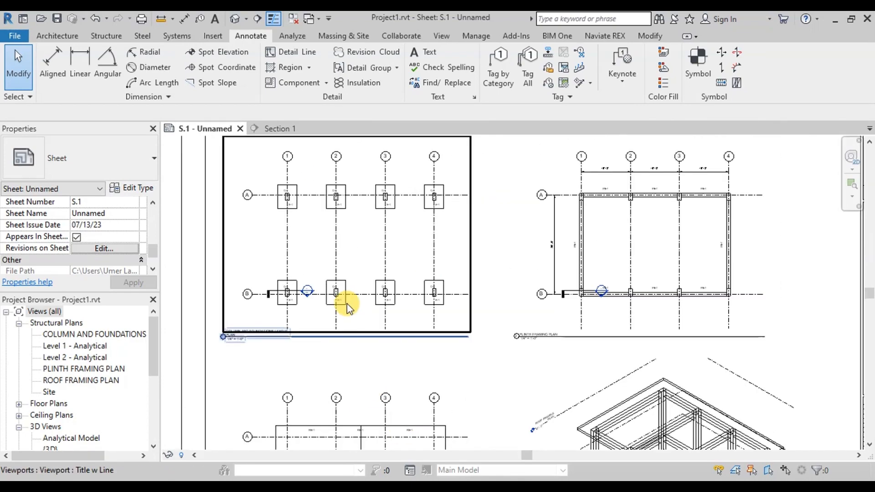